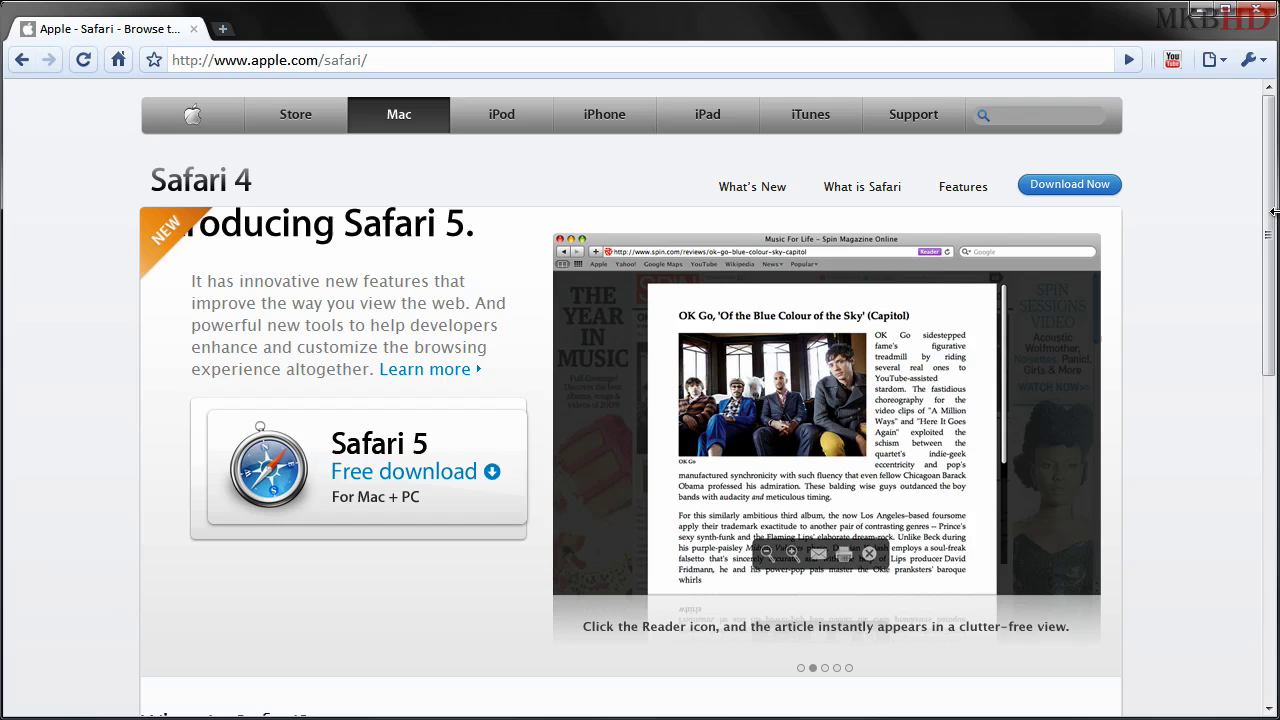
# Step: Download the Safari 5.0 installer for Windows XP, Vista or 7 with Apple news updates turned off, keeping SafariSetup.exe
pyautogui.moveTo(1275, 172)
pyautogui.mouseDown()
pyautogui.moveTo(1269, 509)
pyautogui.moveTo(1275, 170)
pyautogui.mouseUp()
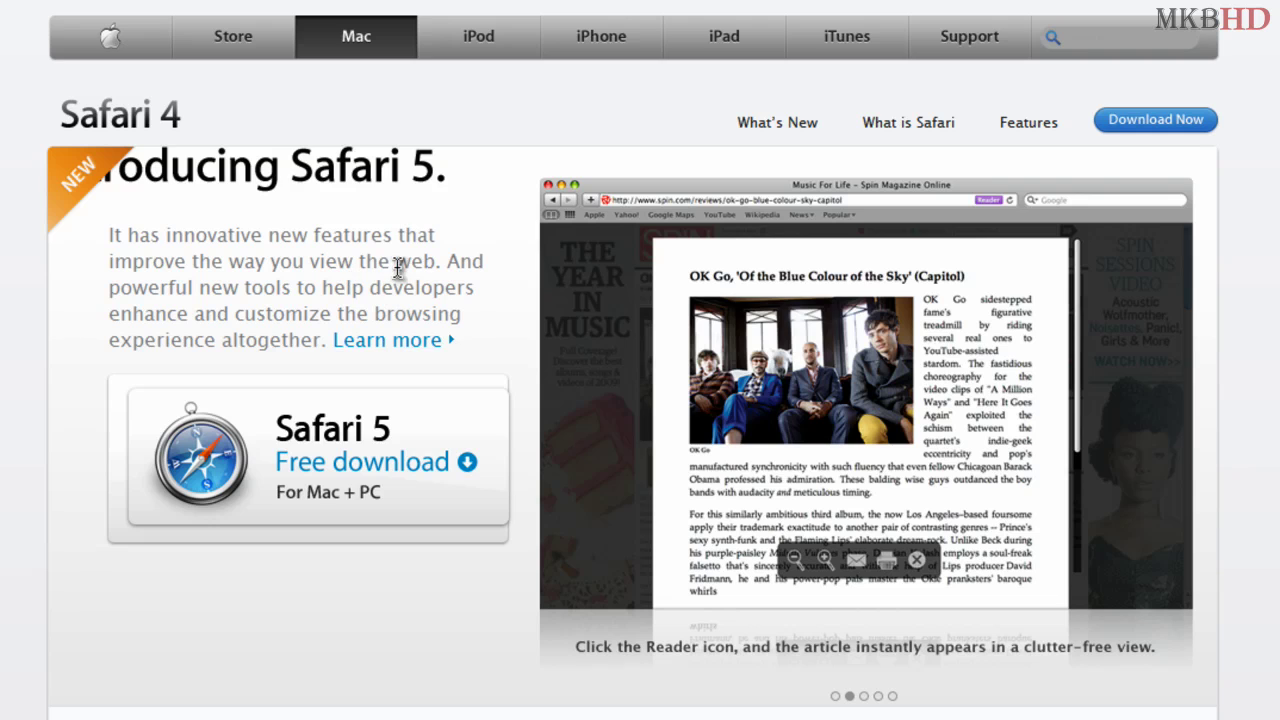
pyautogui.click(329, 466)
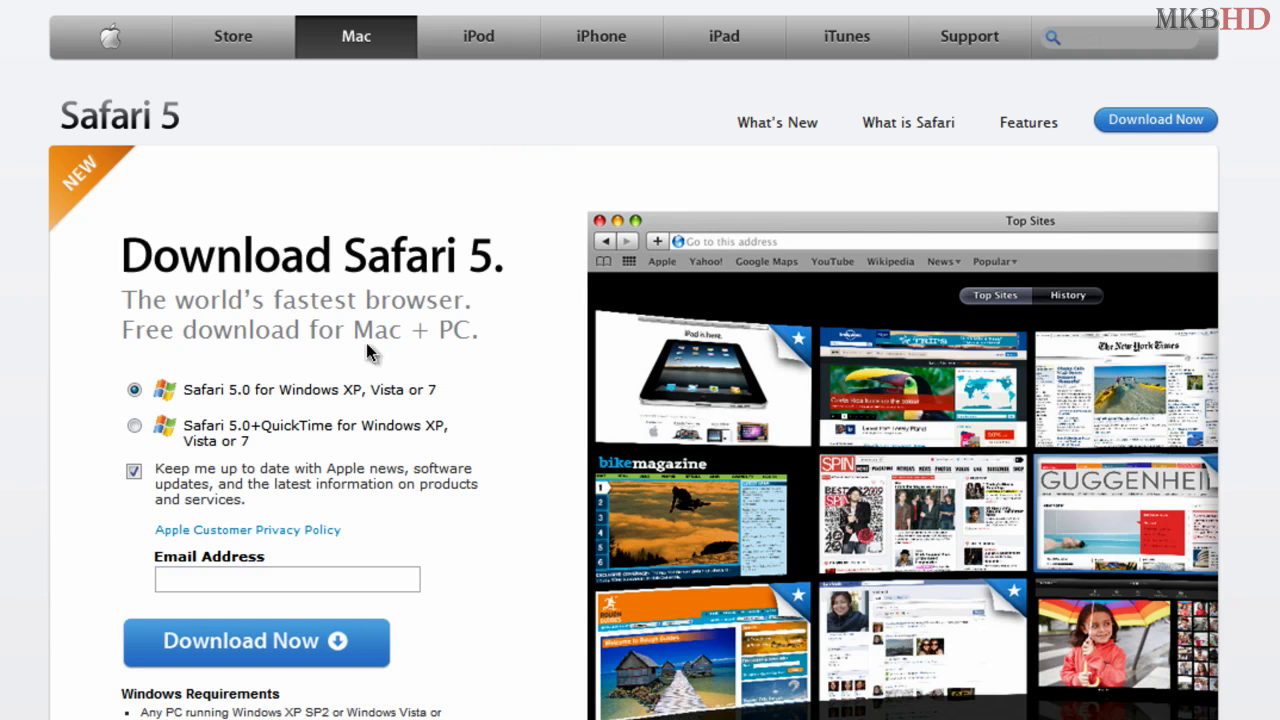
pyautogui.click(133, 470)
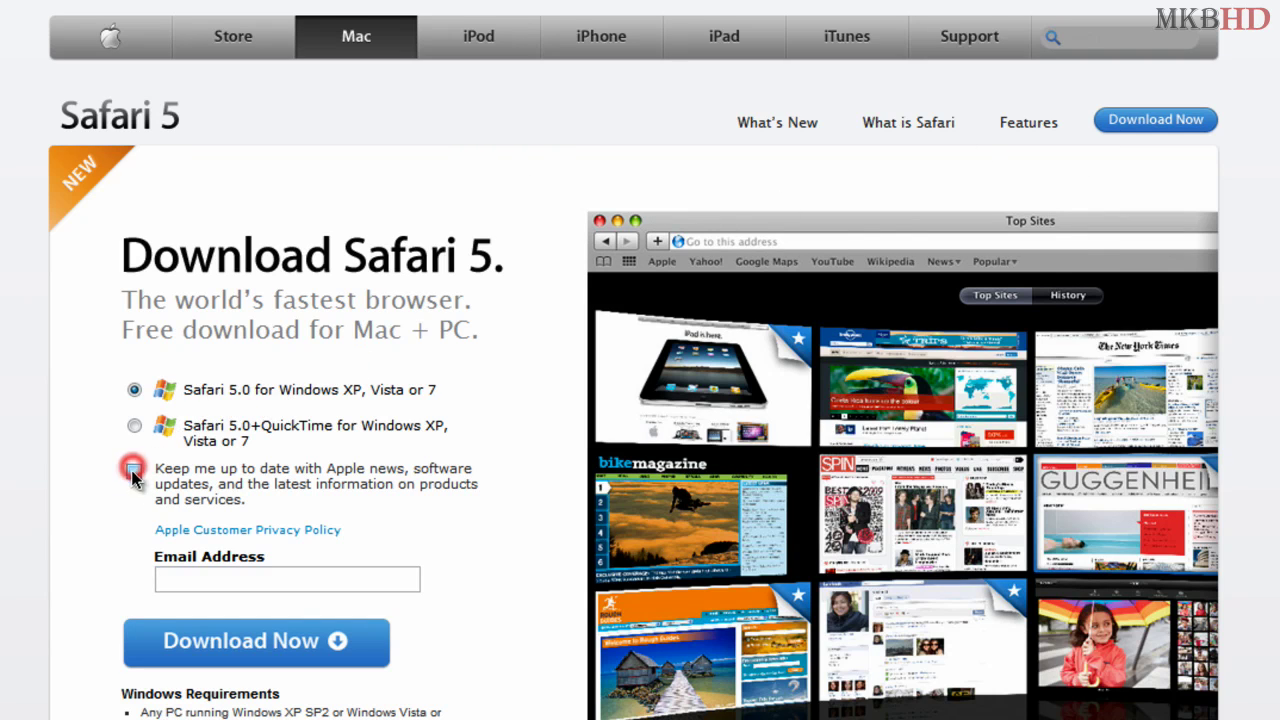
pyautogui.click(220, 655)
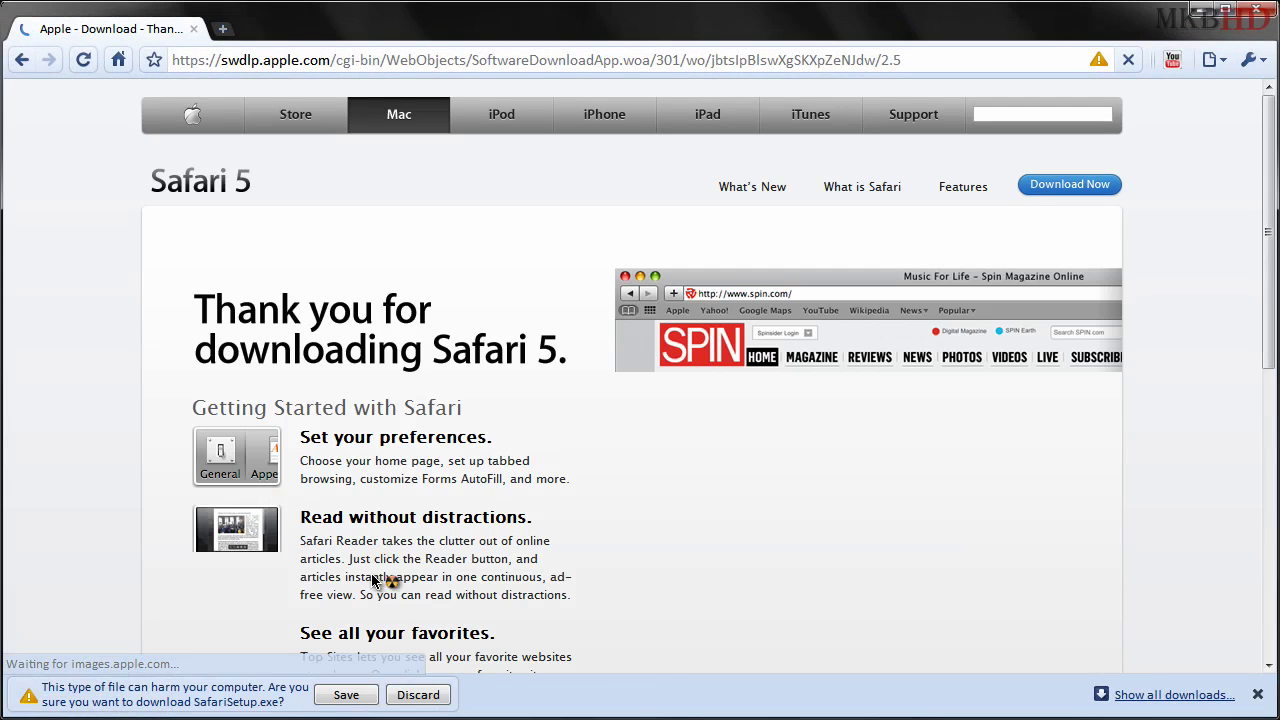
pyautogui.click(340, 695)
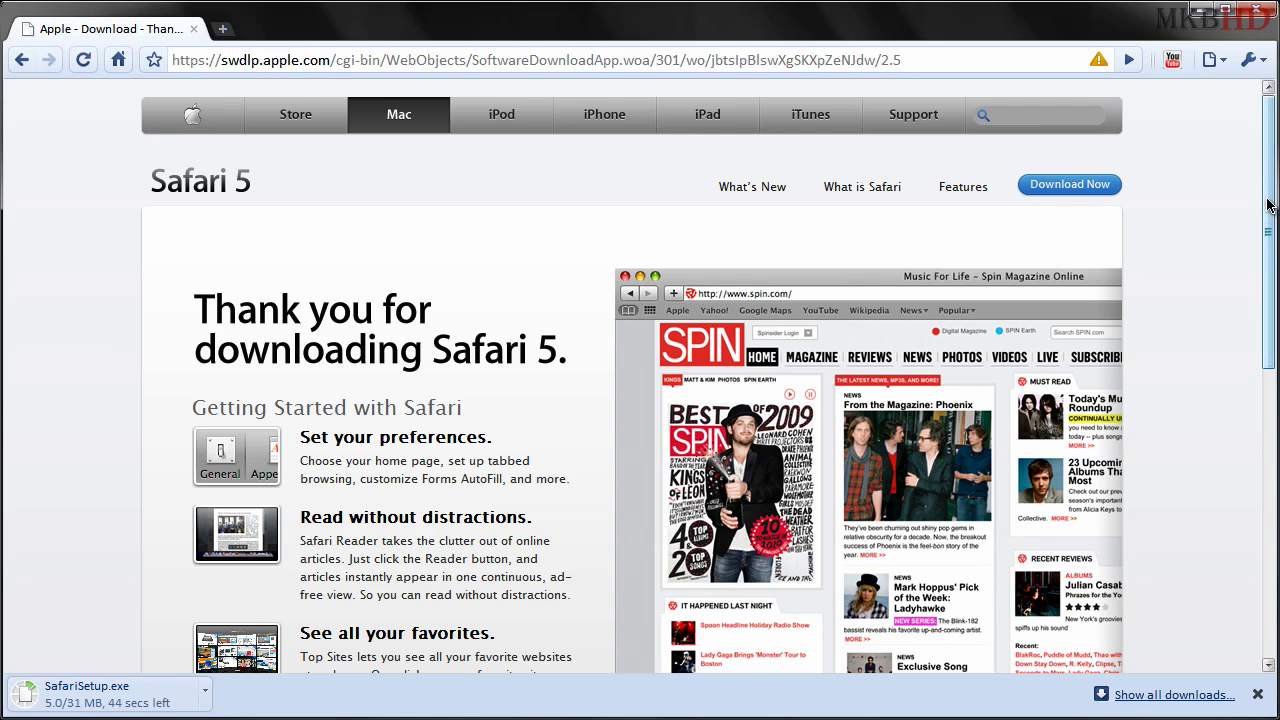
pyautogui.scroll(-3, 1267, 205)
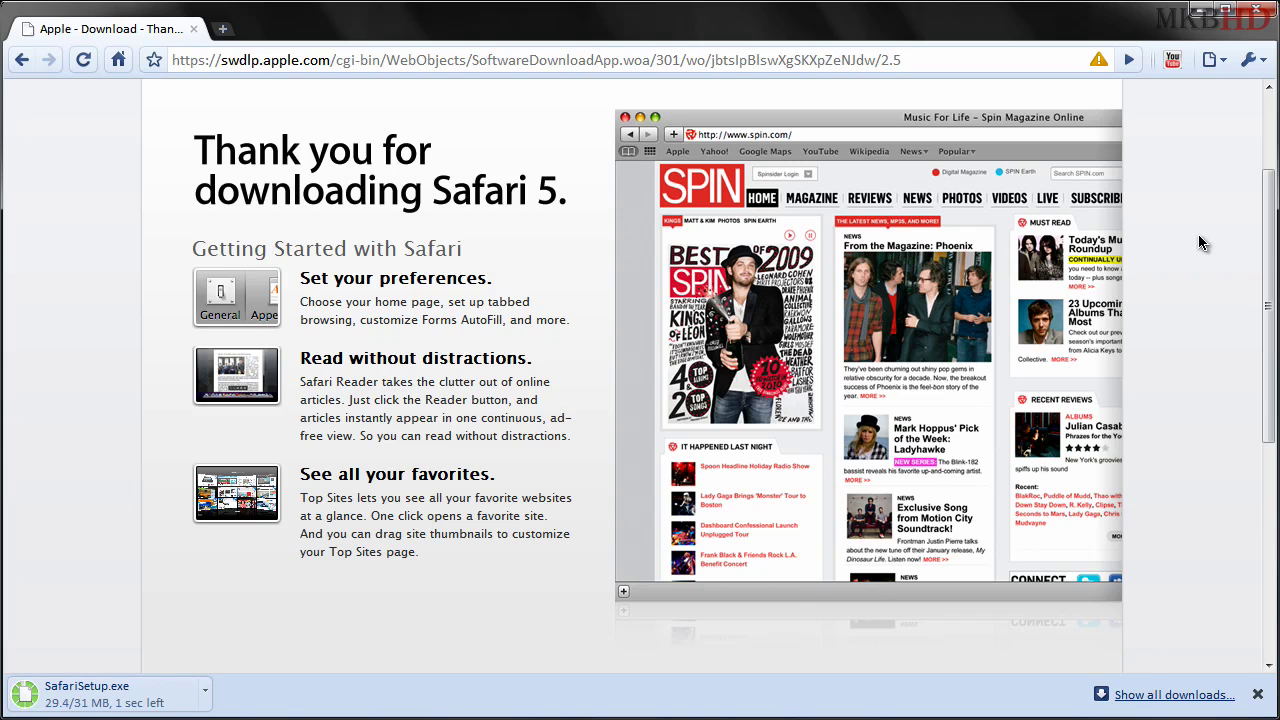
# Step: Launch the downloaded SafariSetup.exe from the list of all downloads, close the browser, and allow the file to run
pyautogui.click(1172, 694)
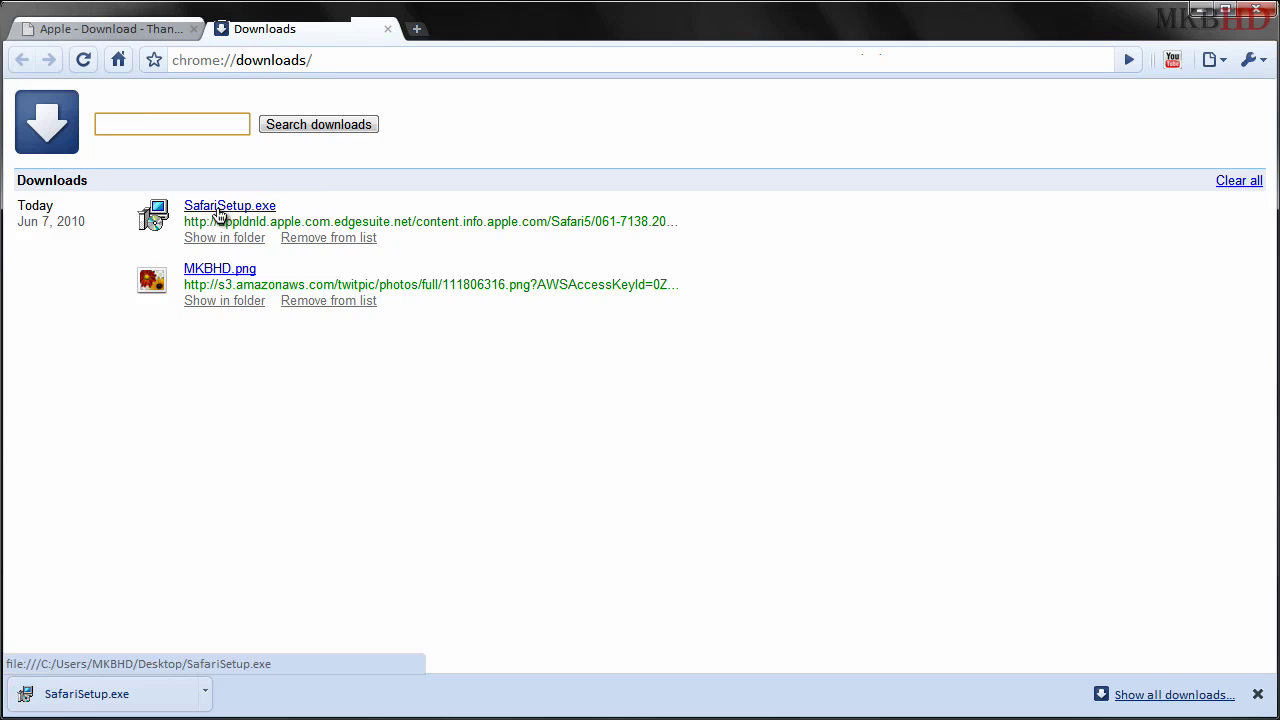
pyautogui.click(215, 207)
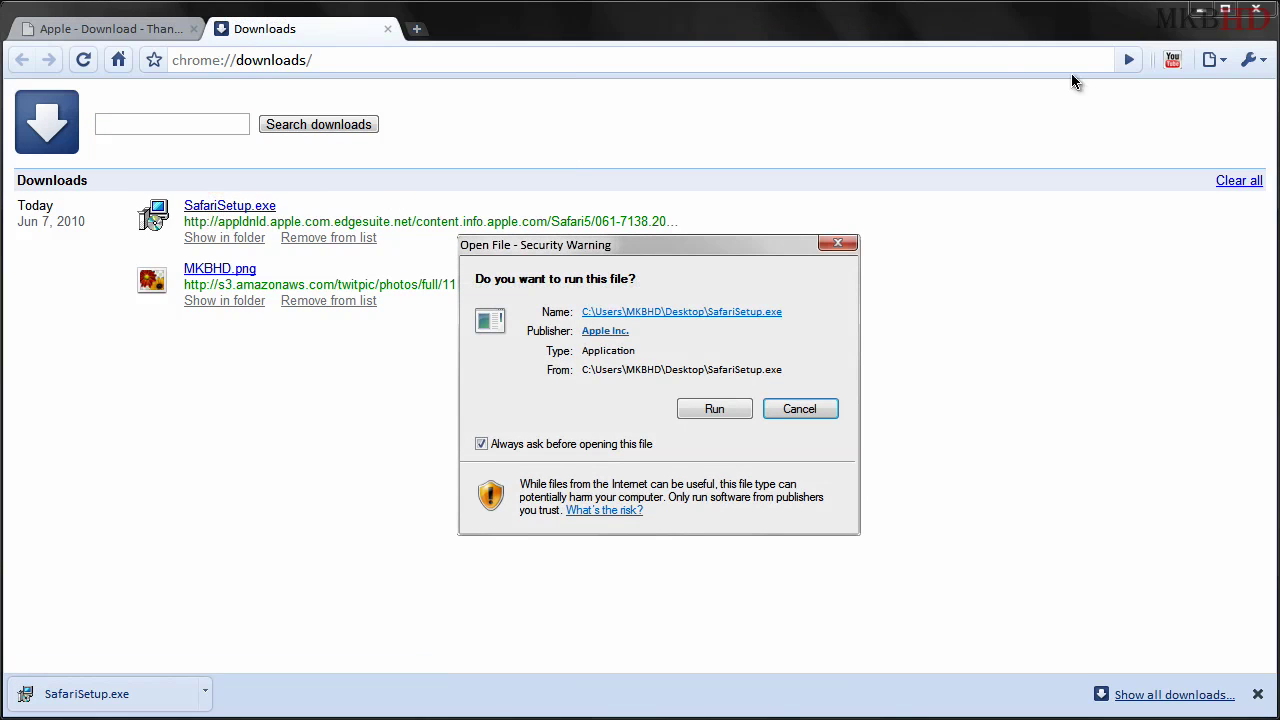
pyautogui.click(1256, 14)
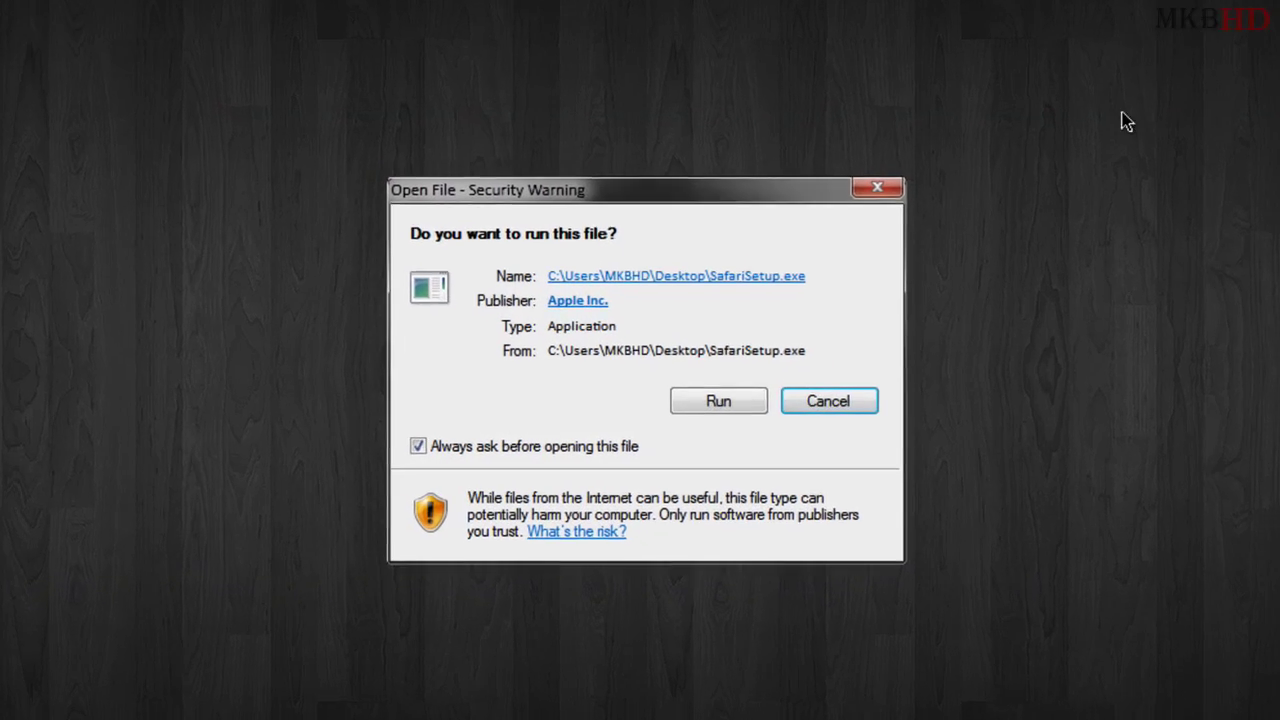
pyautogui.click(718, 409)
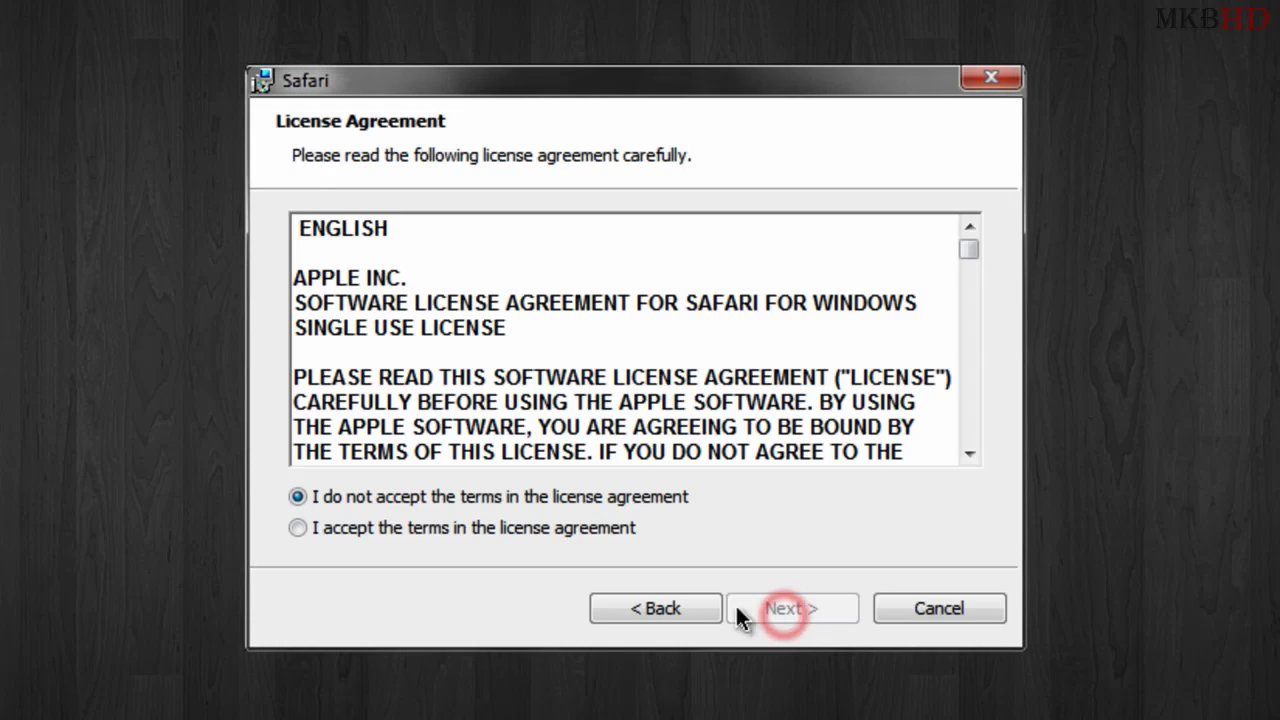
# Step: Accept the terms of the Safari license agreement and continue to the installation options
pyautogui.click(434, 508)
pyautogui.click(547, 525)
pyautogui.click(818, 614)
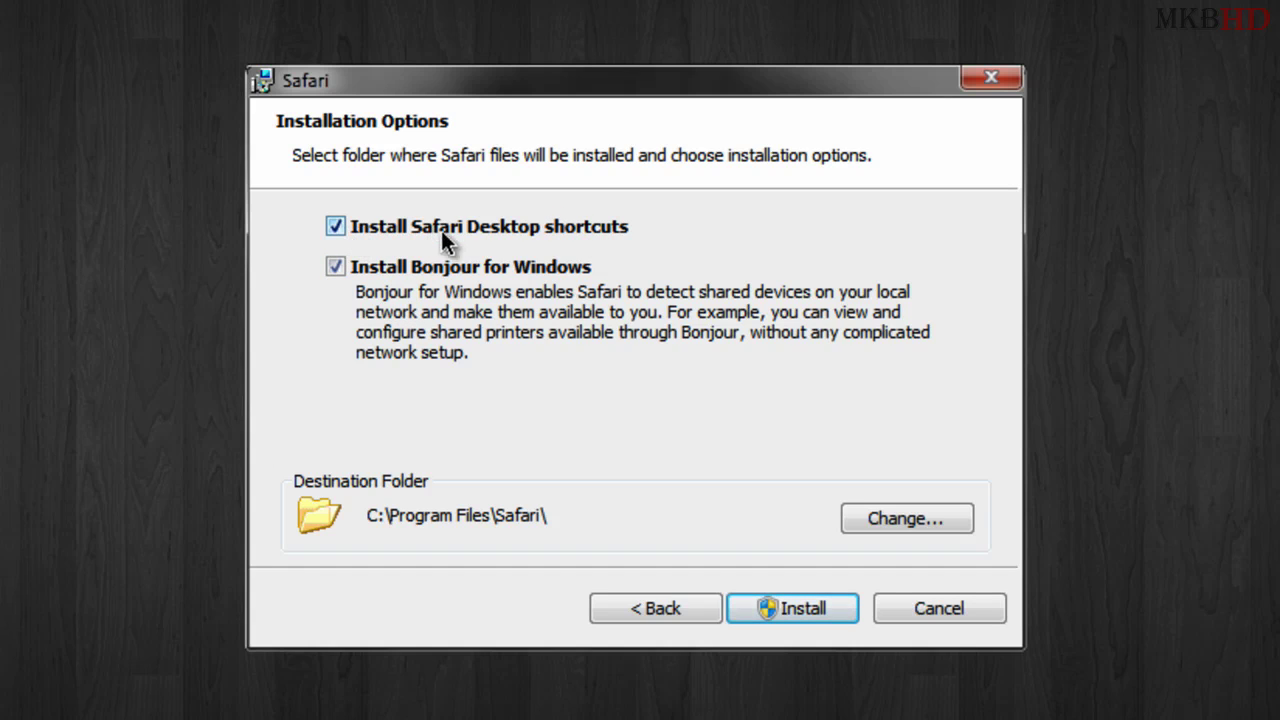
# Step: Deselect Bonjour for Windows and install Safari in the default folder, allowing both User Account Control requests and finishing the installer
pyautogui.click(370, 268)
pyautogui.click(781, 606)
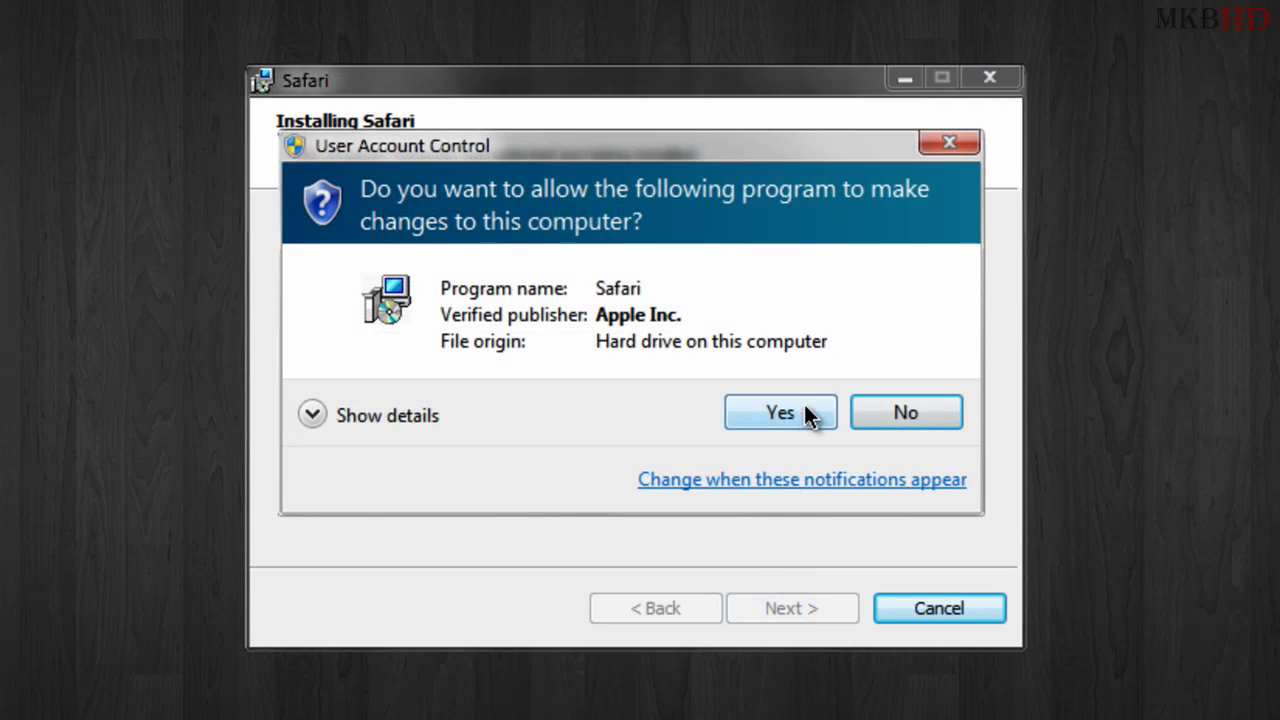
pyautogui.click(805, 410)
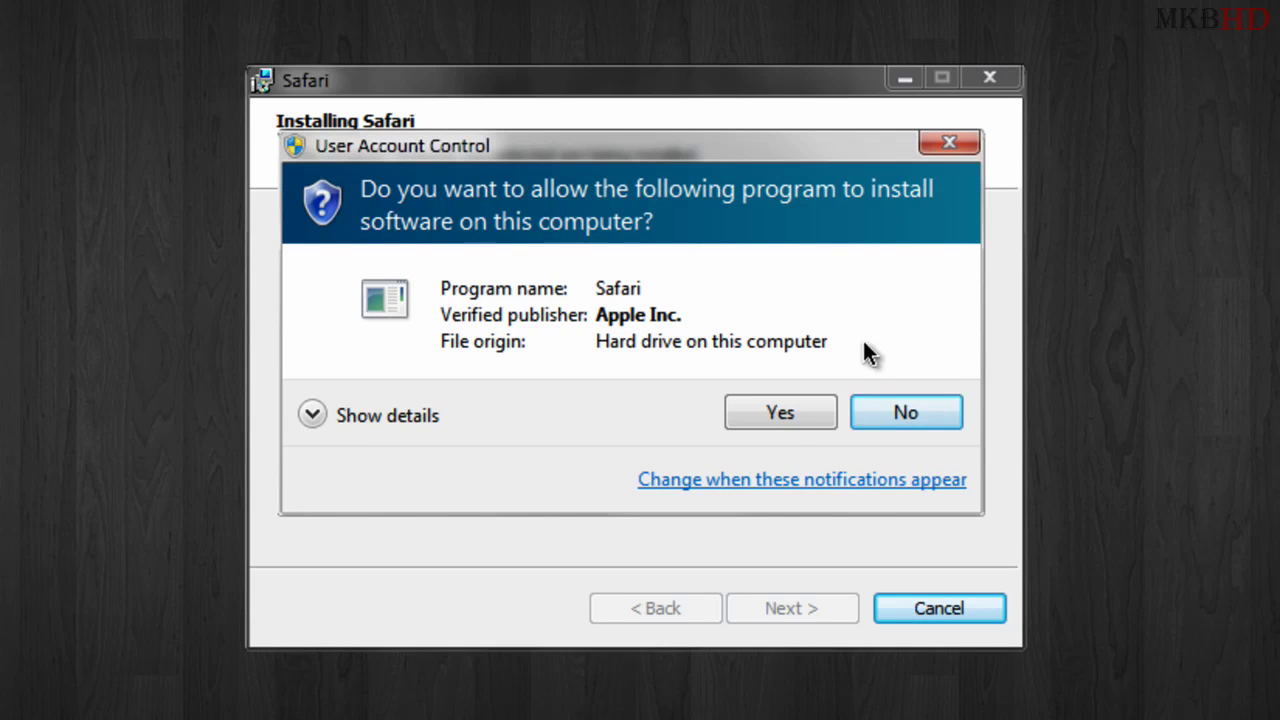
pyautogui.click(771, 414)
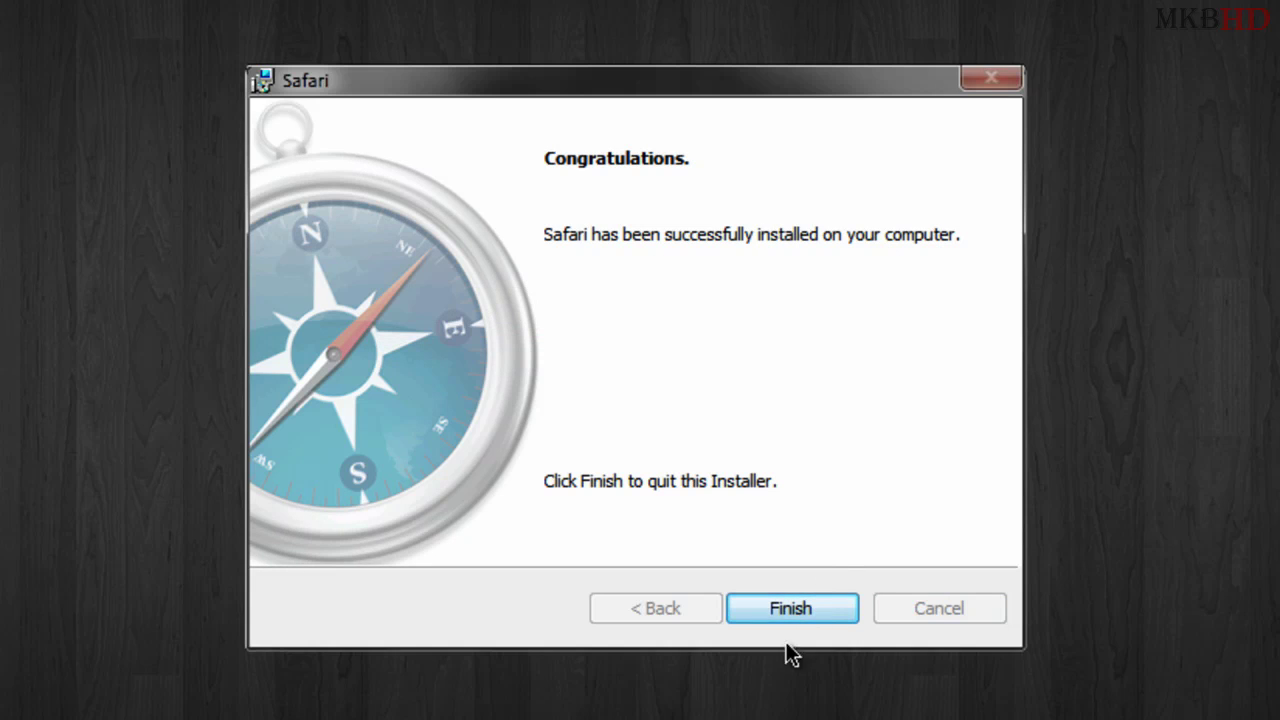
pyautogui.click(815, 606)
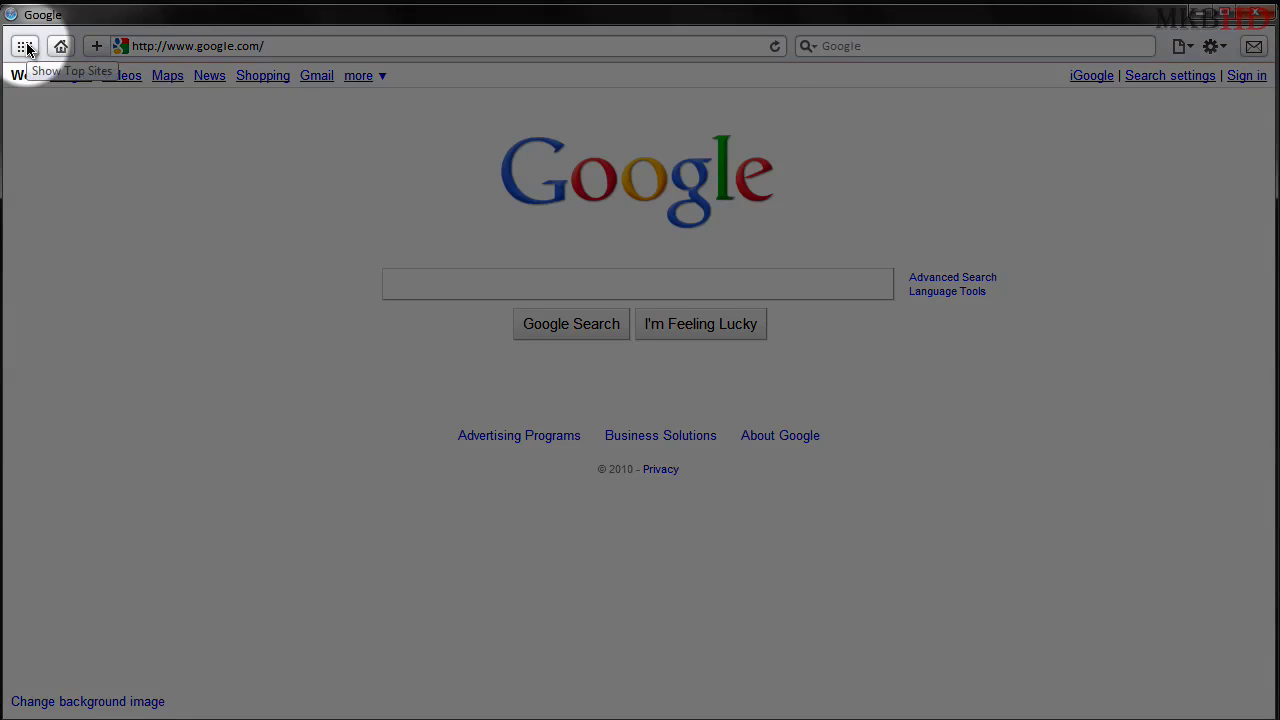
# Step: Show Top Sites in Safari, look at the history search view, and return to the Top Sites thumbnails
pyautogui.click(26, 47)
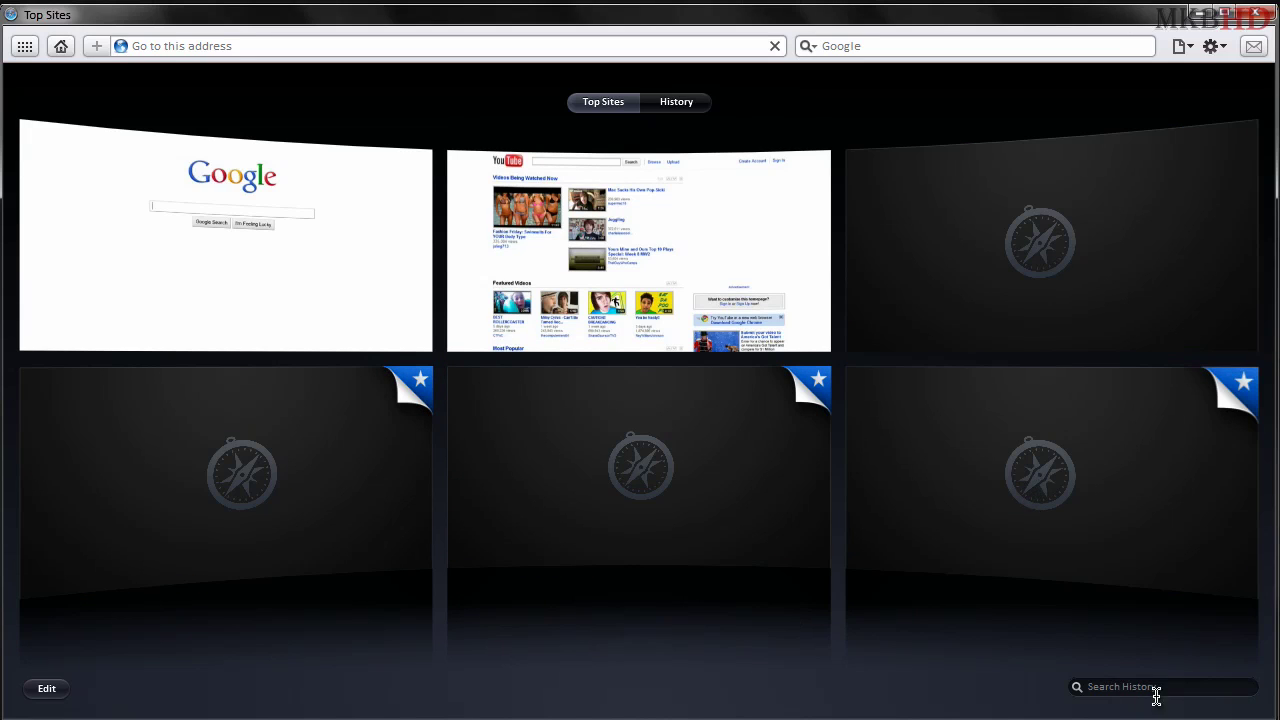
pyautogui.click(1187, 686)
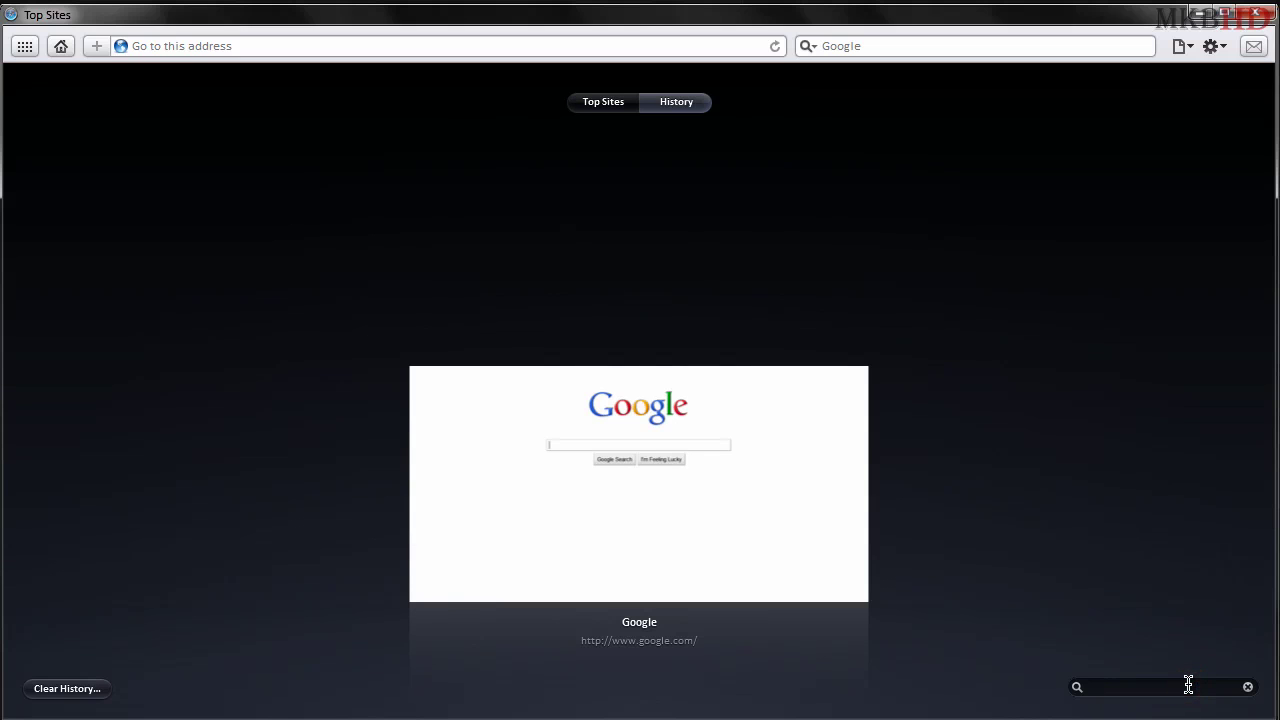
pyautogui.click(1247, 686)
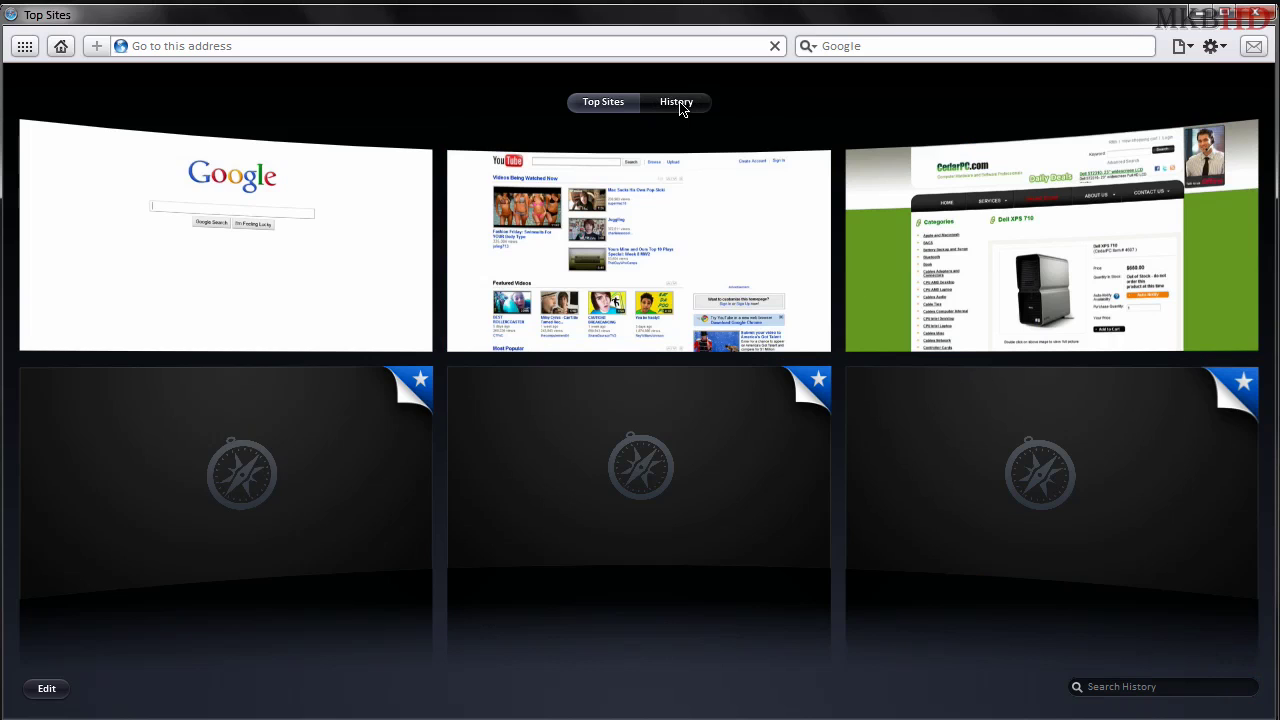
# Step: Try the small and medium thumbnail sizes for Top Sites, switch back to large, and finish editing
pyautogui.click(47, 688)
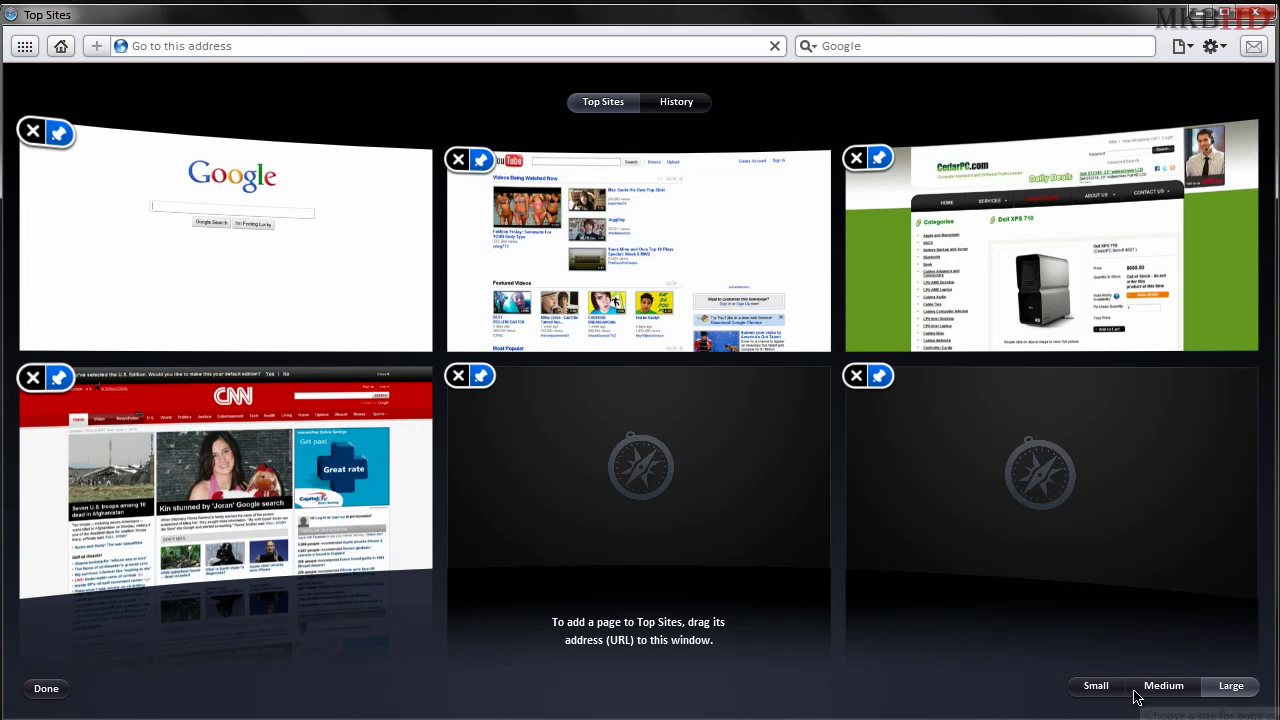
pyautogui.click(1094, 687)
pyautogui.click(1150, 688)
pyautogui.click(1234, 689)
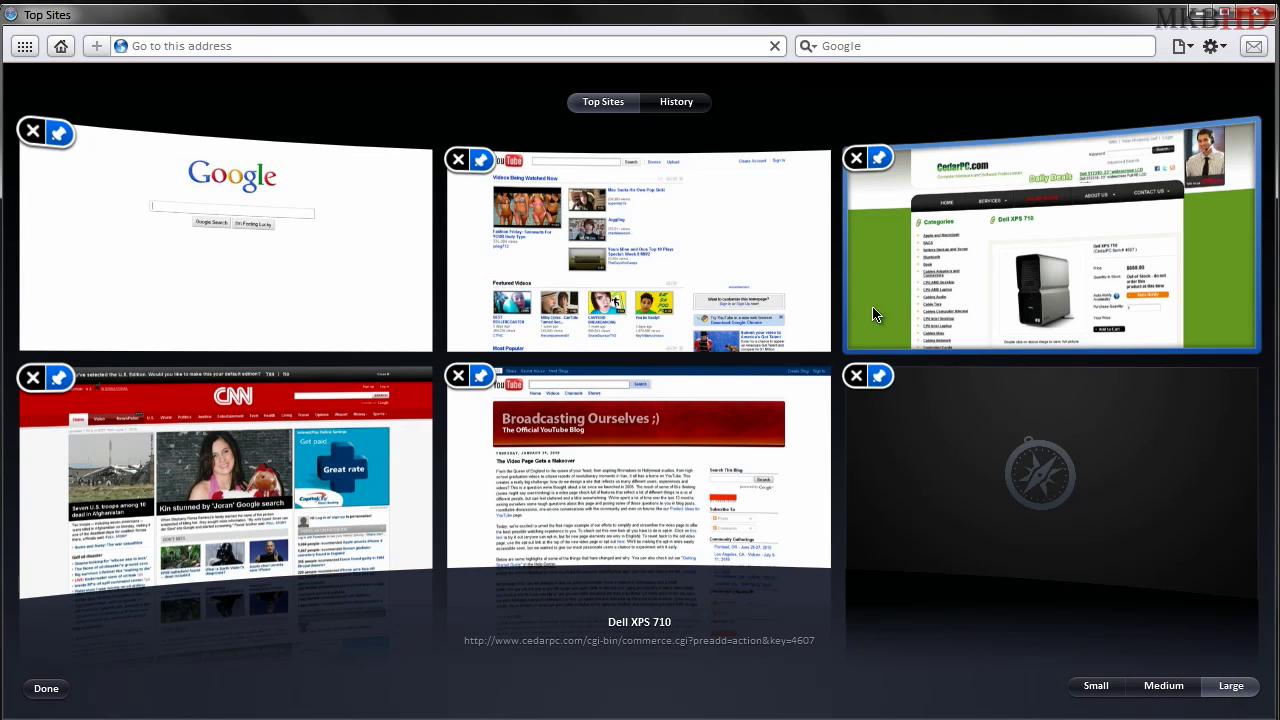
pyautogui.click(46, 689)
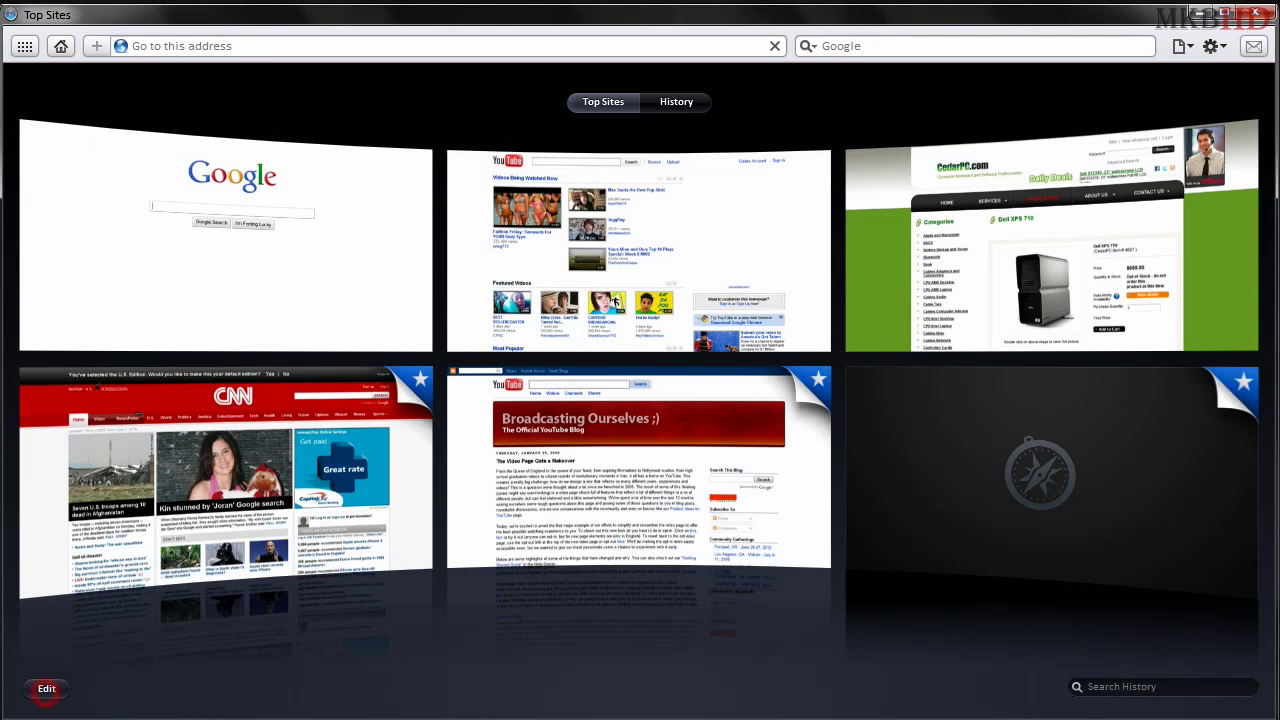
# Step: Return to the Google home page and load engadget.com from there
pyautogui.click(58, 40)
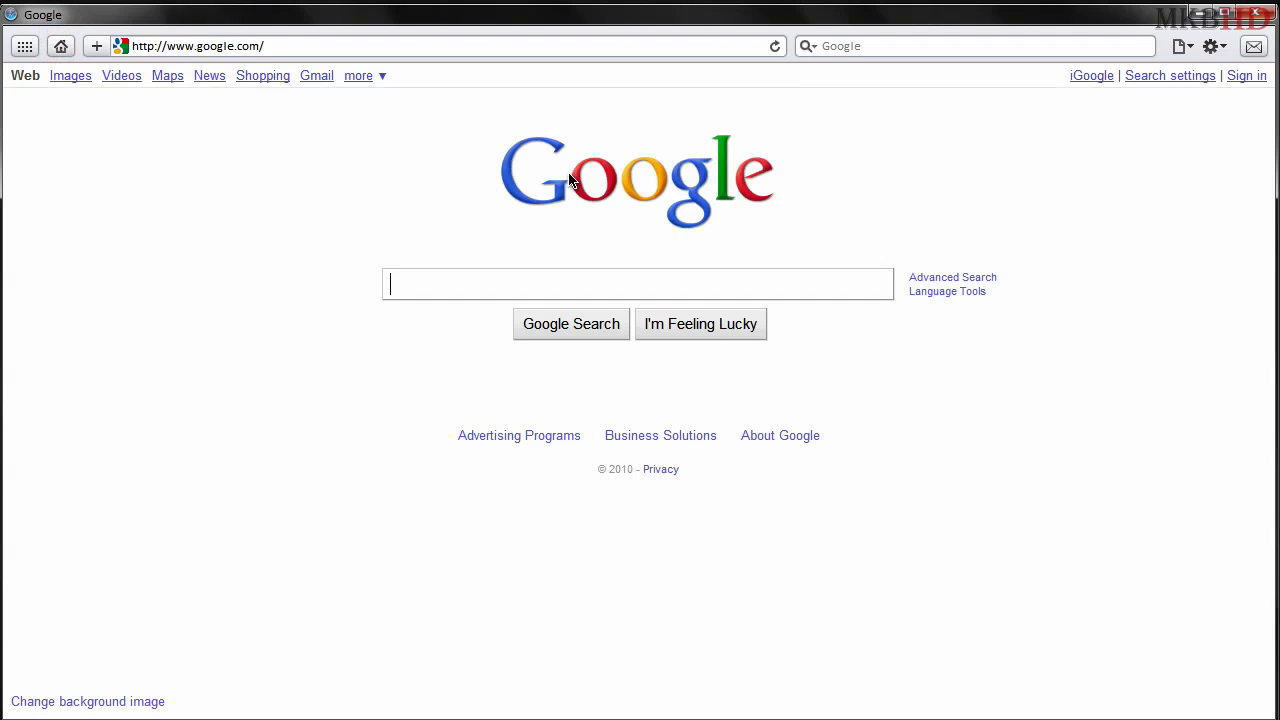
pyautogui.click(246, 42)
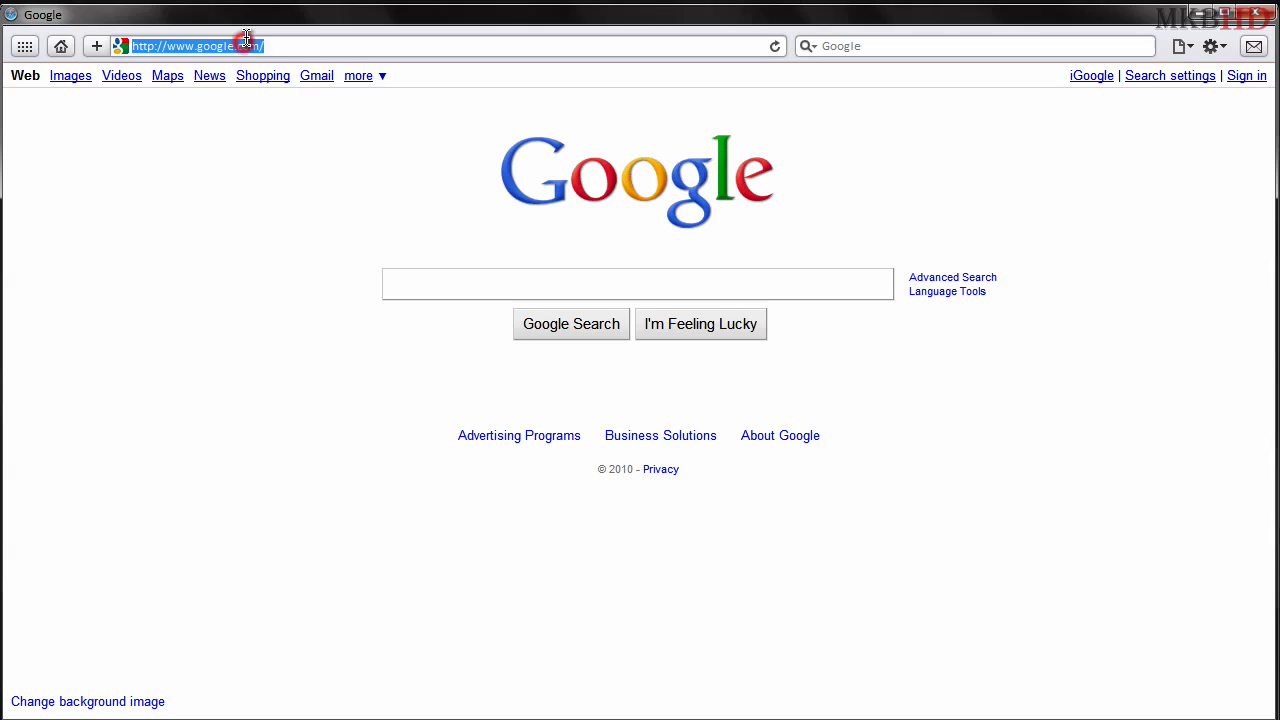
pyautogui.write('engadg')
pyautogui.press('BackSpace')
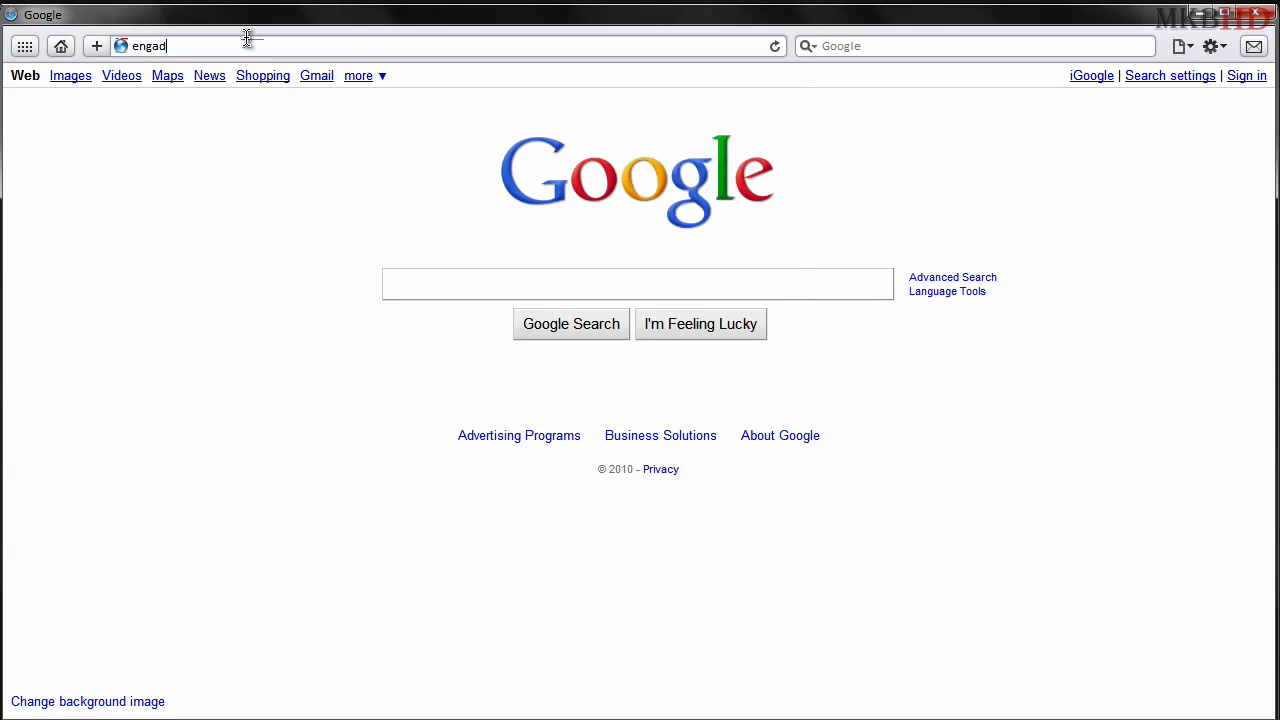
pyautogui.write('get.com')
pyautogui.press('Return')
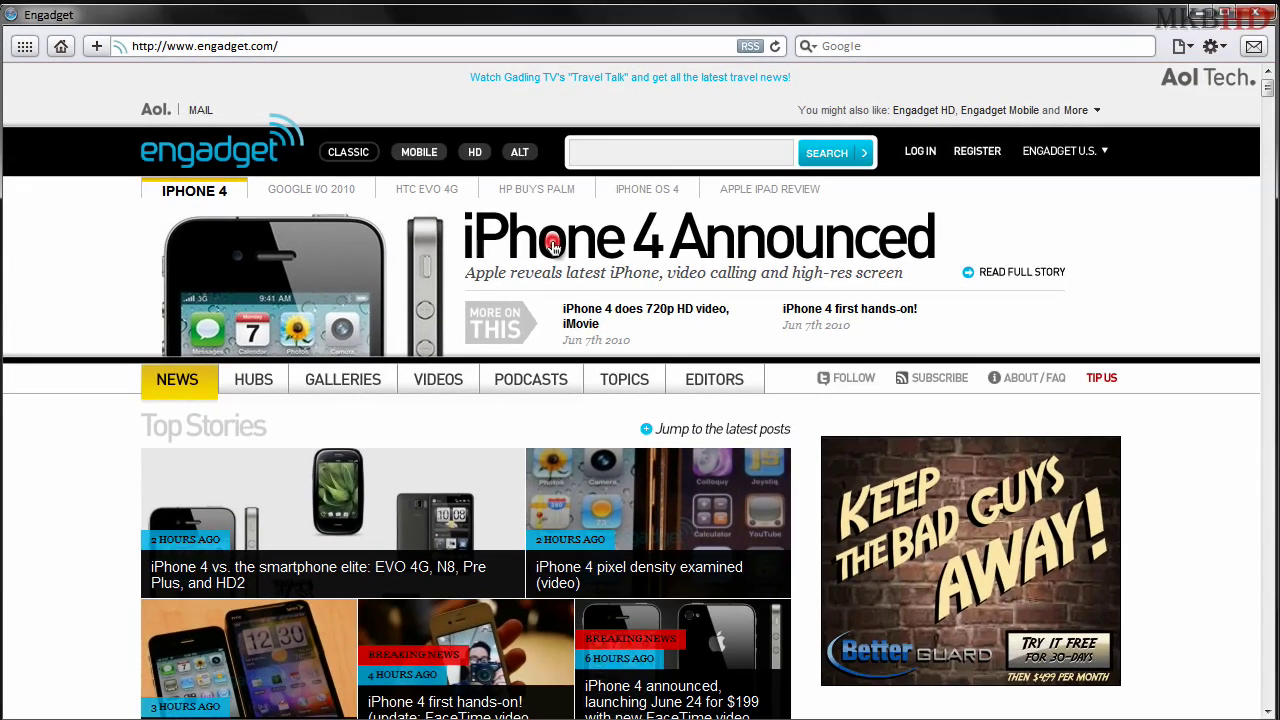
# Step: Open the iPhone 4 announcement article, look through its contents, and go back to the Google home page
pyautogui.click(800, 400)
pyautogui.scroll(-3, 606, 371)
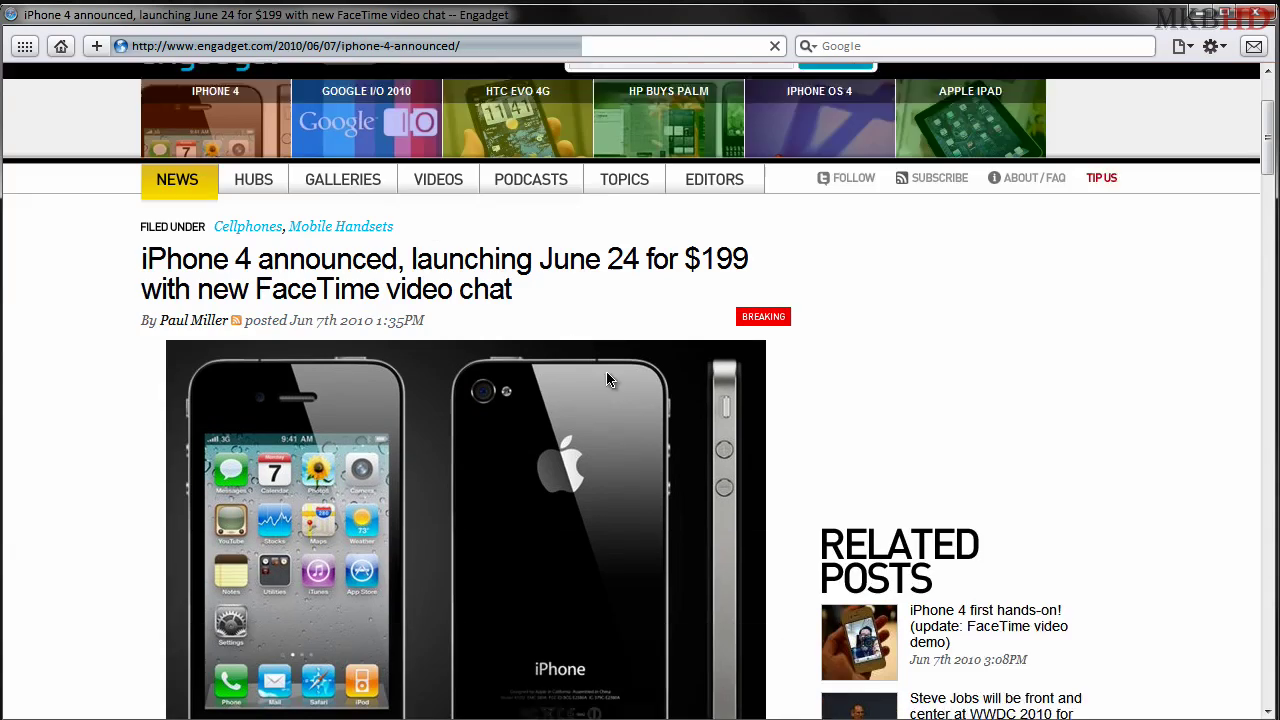
pyautogui.scroll(2, 606, 375)
pyautogui.scroll(1, 606, 375)
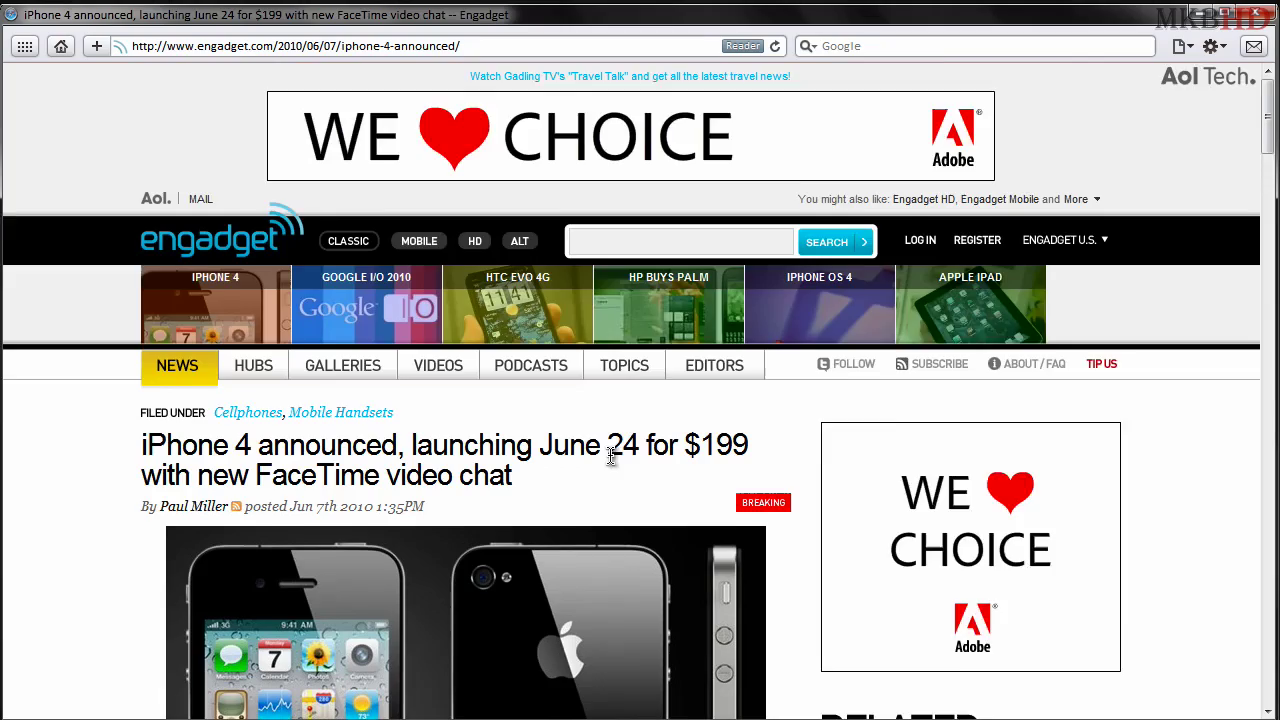
pyautogui.scroll(-5, 610, 420)
pyautogui.scroll(-1, 630, 386)
pyautogui.scroll(6, 629, 380)
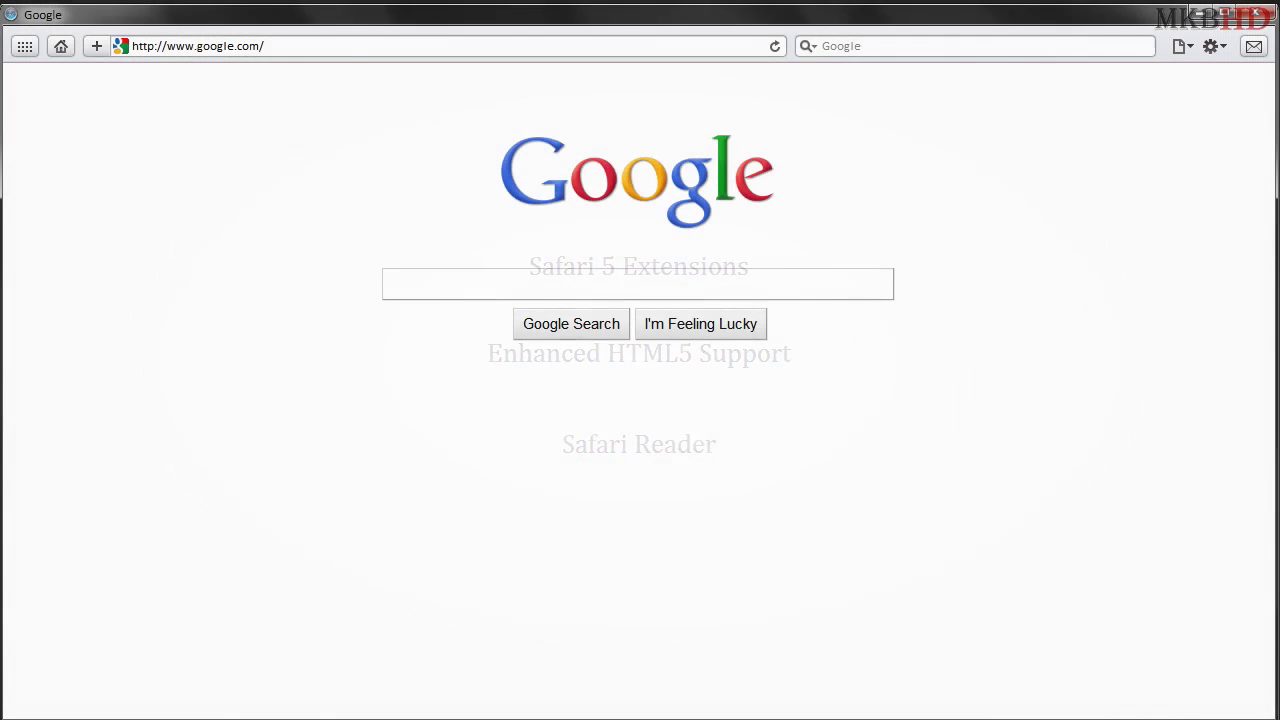
pyautogui.click(58, 46)
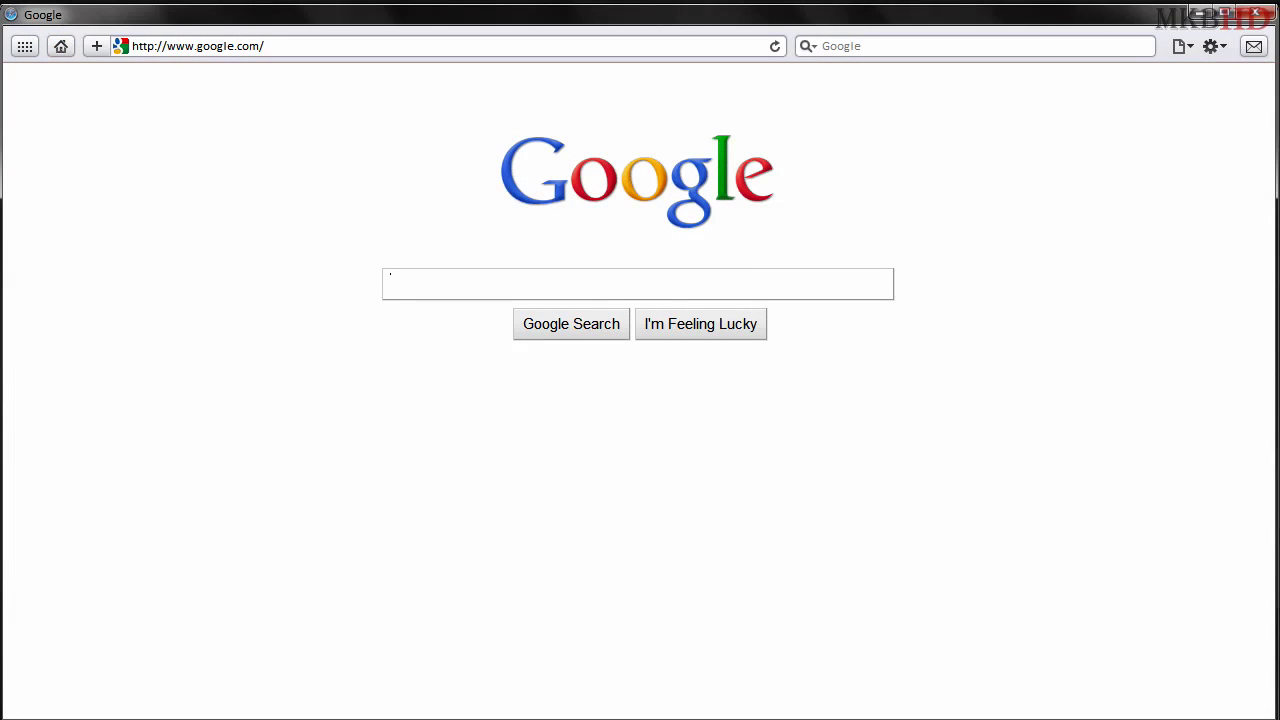